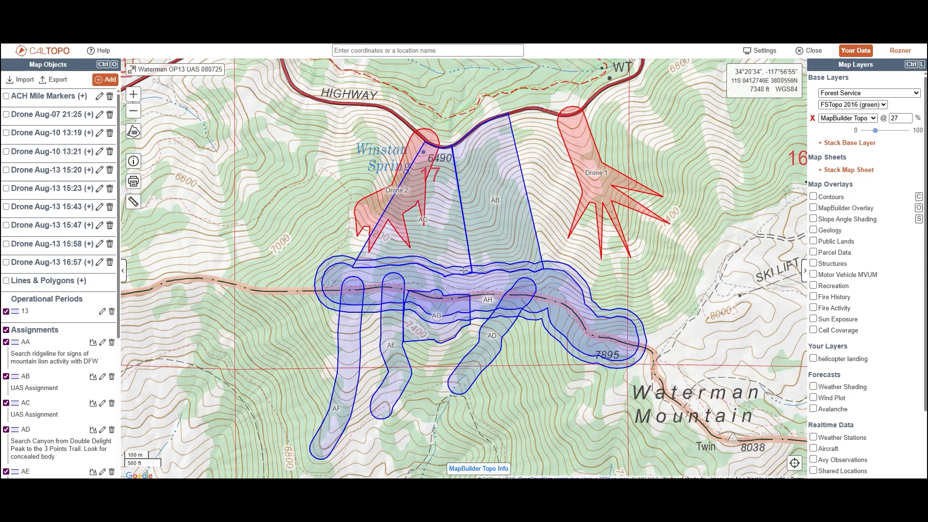
Step: Open the map's print setup and set the export format to MBTiles File
left_click(135, 182)
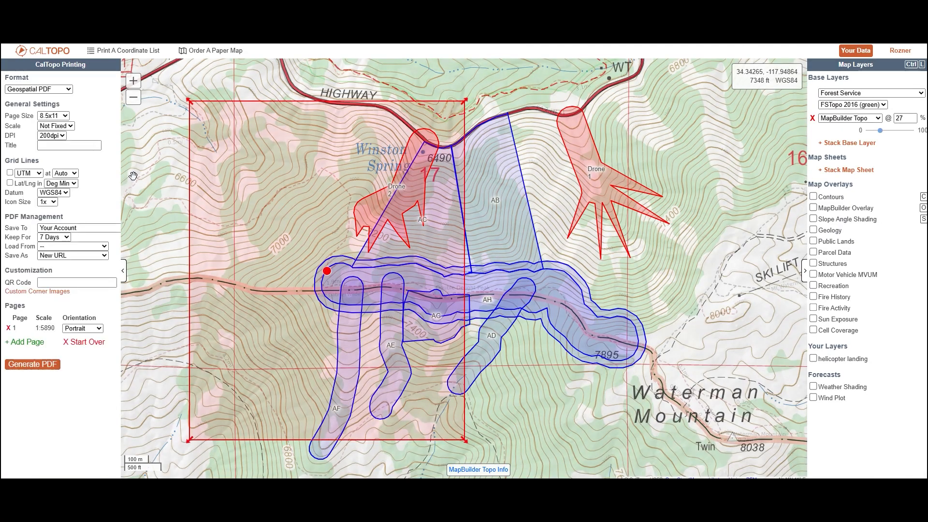
left_click(69, 89)
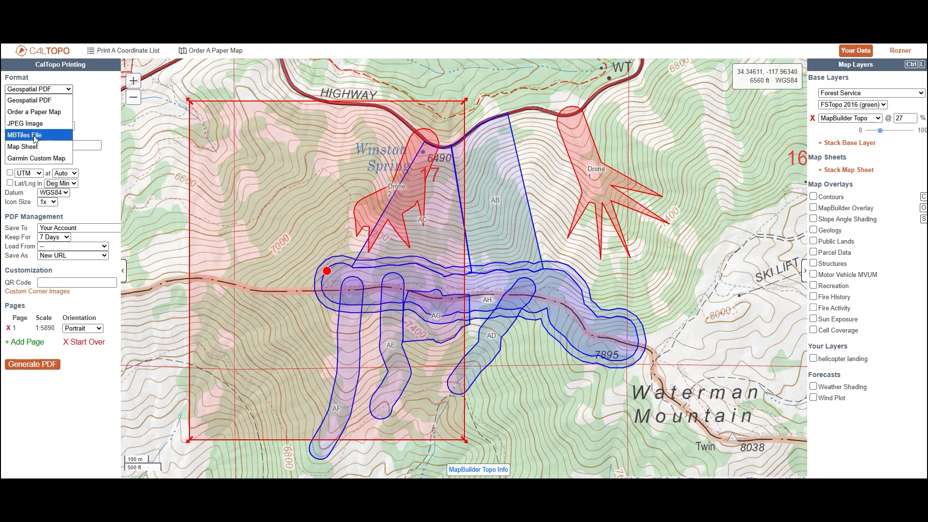
left_click(35, 137)
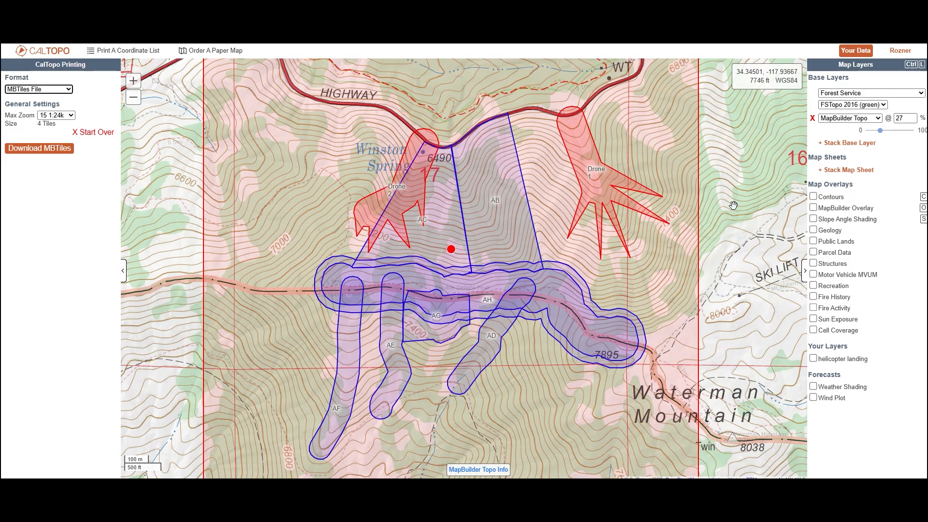
Step: Try widening the MBTiles export area westward to Drone 3, and review the available Max Zoom levels
scroll(733, 205, "down", 1)
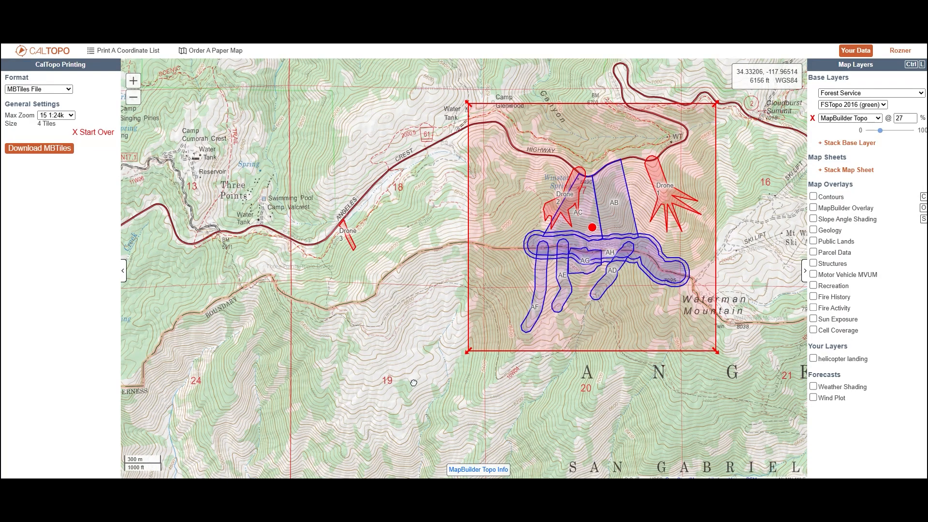
left_click_drag(465, 356, 344, 352)
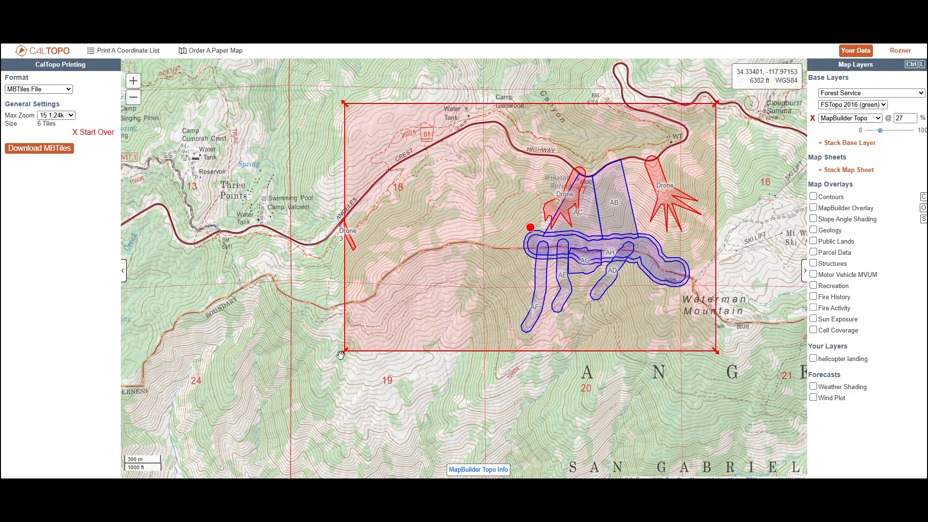
left_click_drag(351, 354, 408, 357)
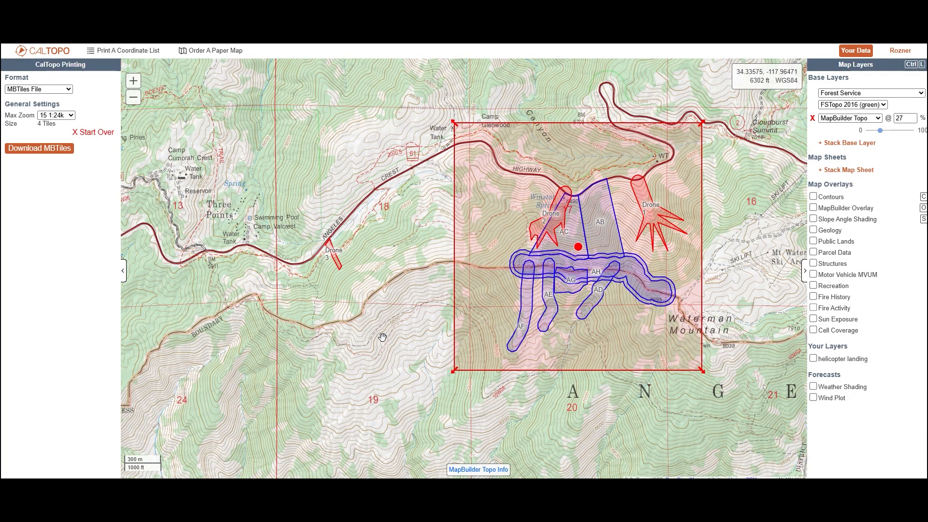
left_click(71, 116)
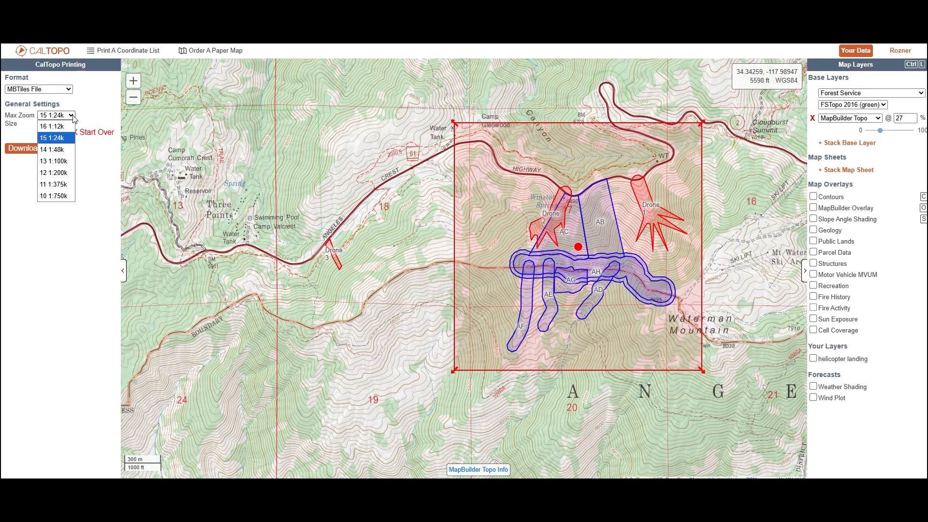
left_click(73, 118)
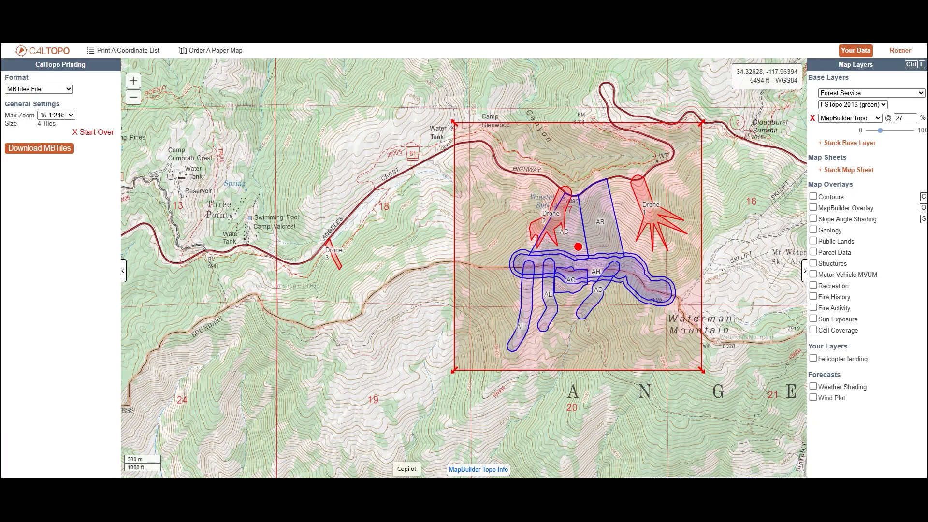
Step: In File Explorer's Downloads folder, rename map (6).mbtiles to WatermanUAS OP13.mbtiles
key("super+e")
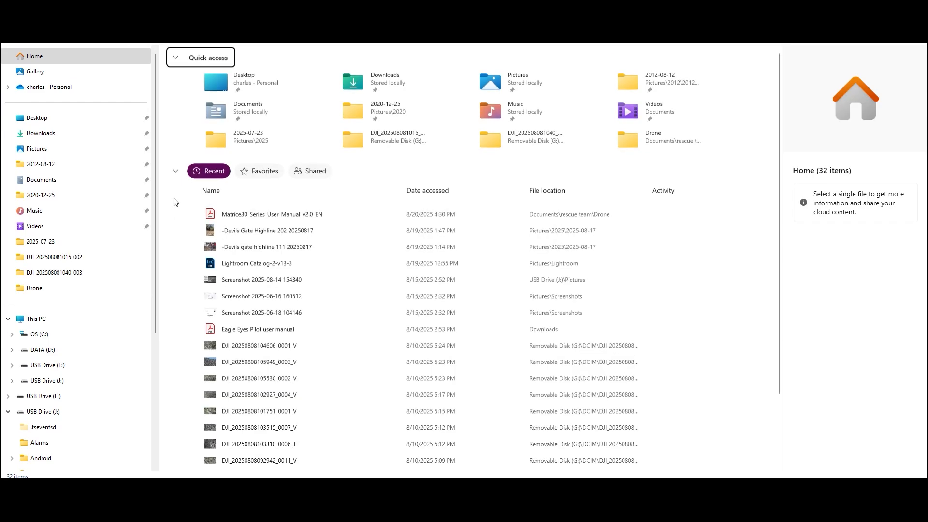
left_click(55, 136)
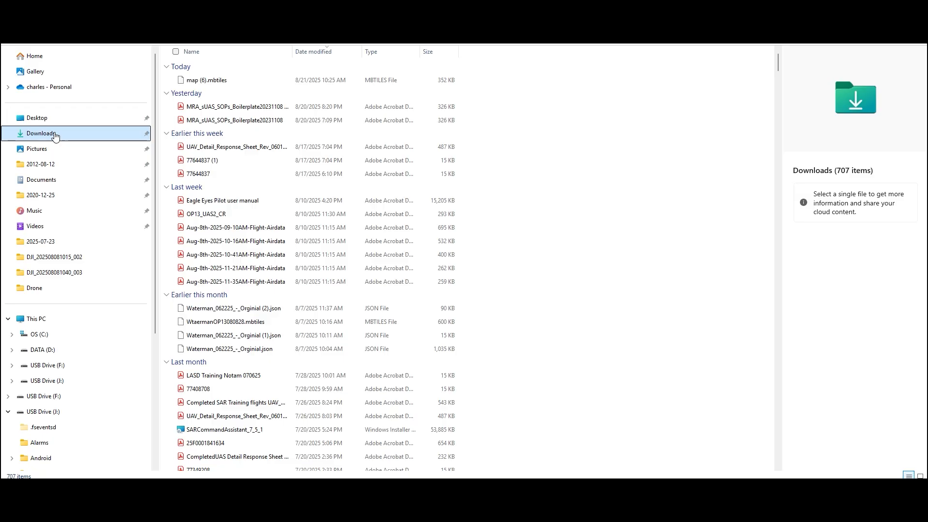
right_click(204, 83)
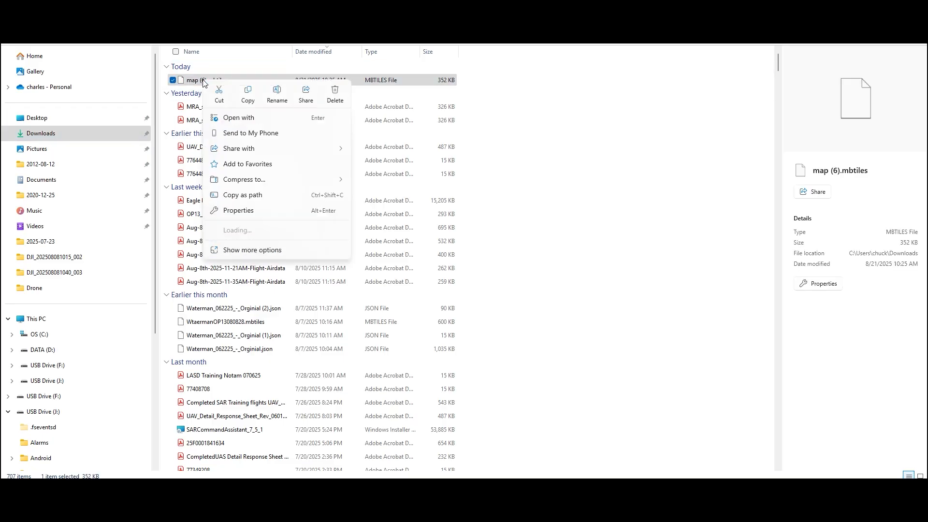
left_click(281, 92)
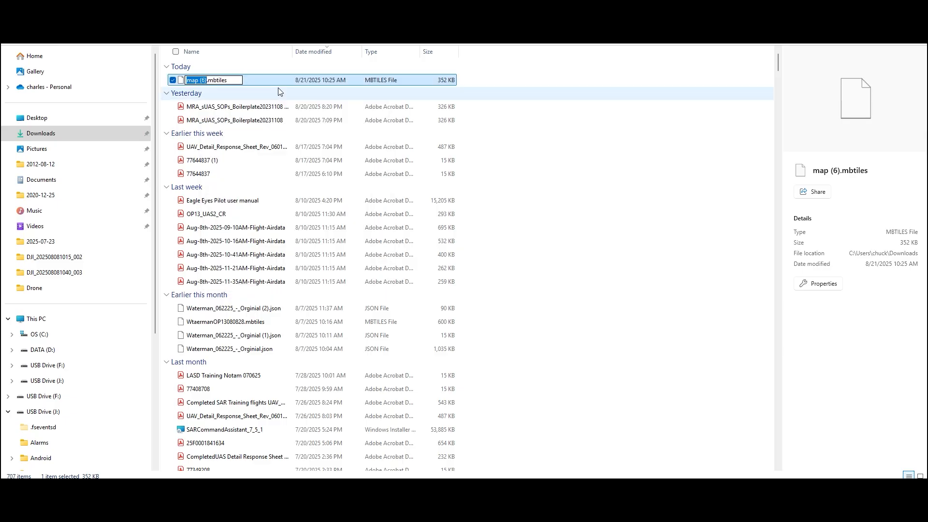
type("Waterman")
type("UAS OP")
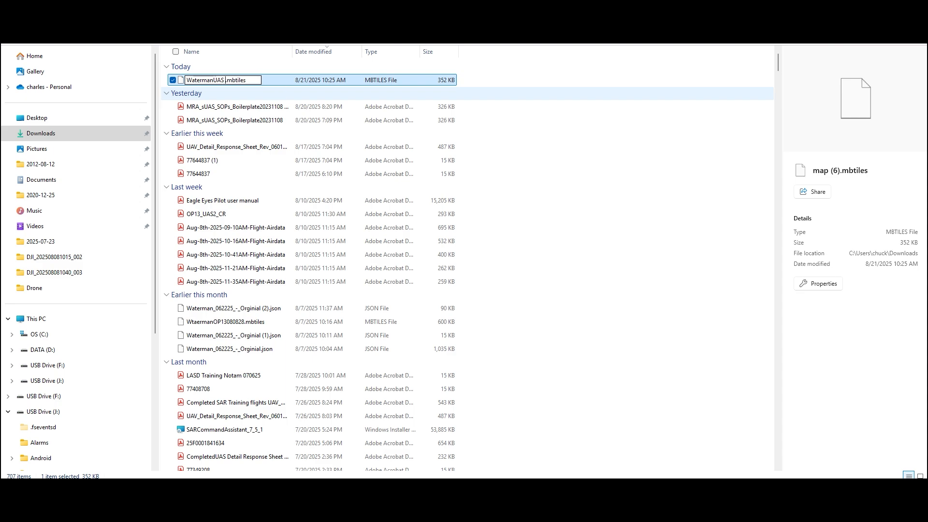
type("13")
key("Return")
Step: Copy WatermanUAS OP13.mbtiles into the Drone assignments folder on USB Drive (J:)
scroll(167, 152, "down", 2)
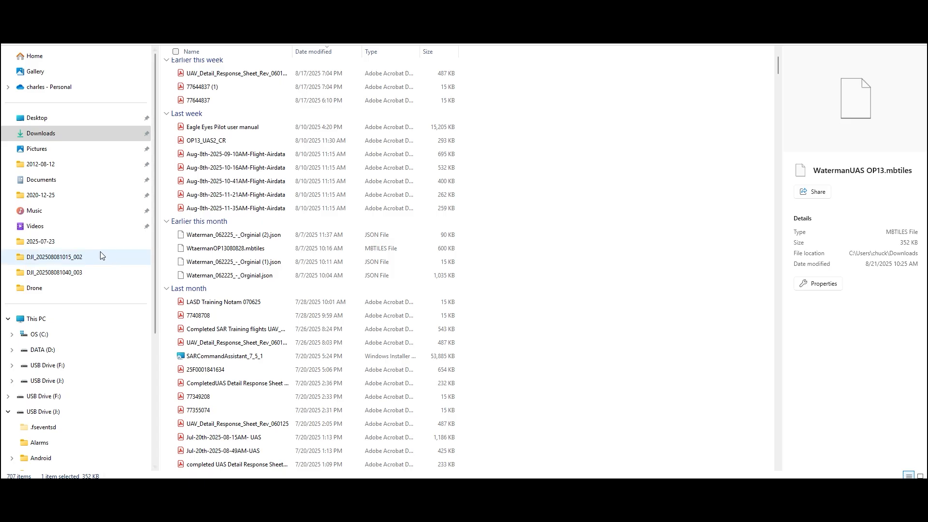
scroll(100, 256, "down", 4)
scroll(232, 237, "up", 2)
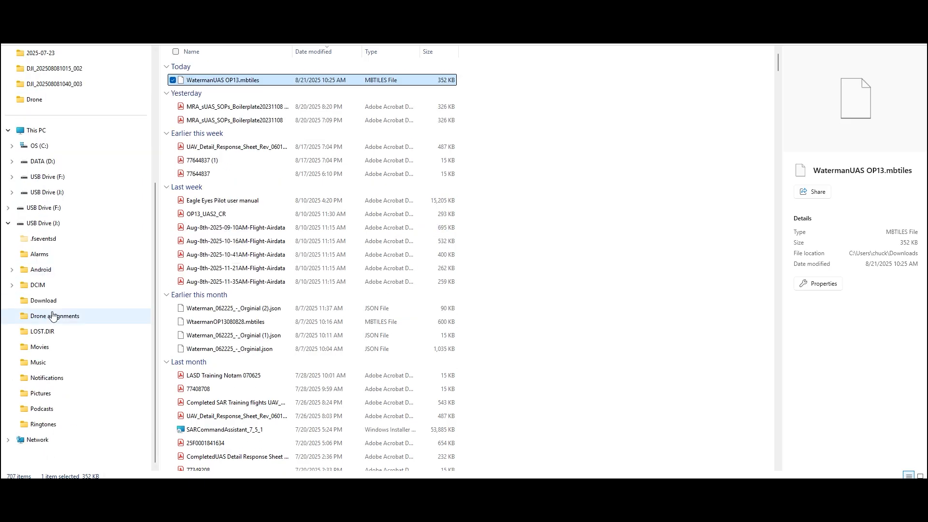
left_click_drag(209, 81, 56, 317)
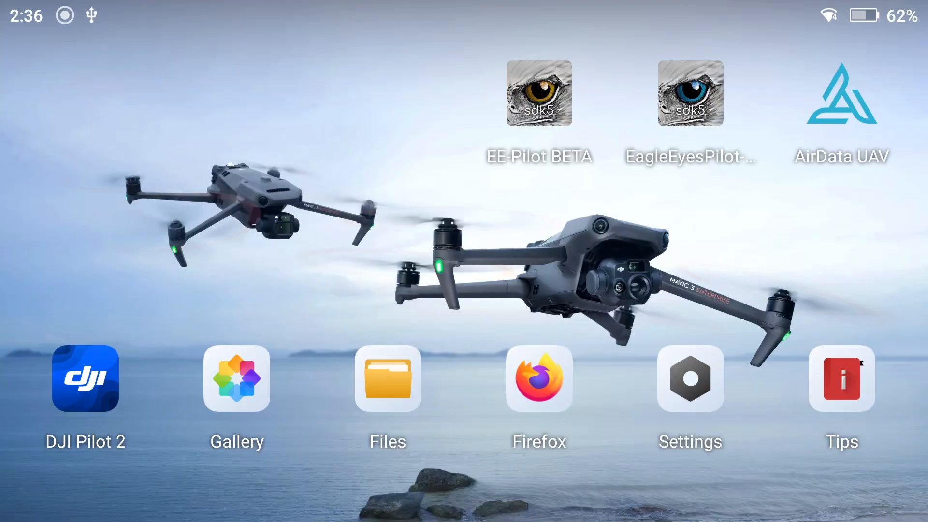
Step: Launch DJI Pilot 2 on the controller, enter the camera view, dismiss the preflight check and enlarge the map
left_click(86, 379)
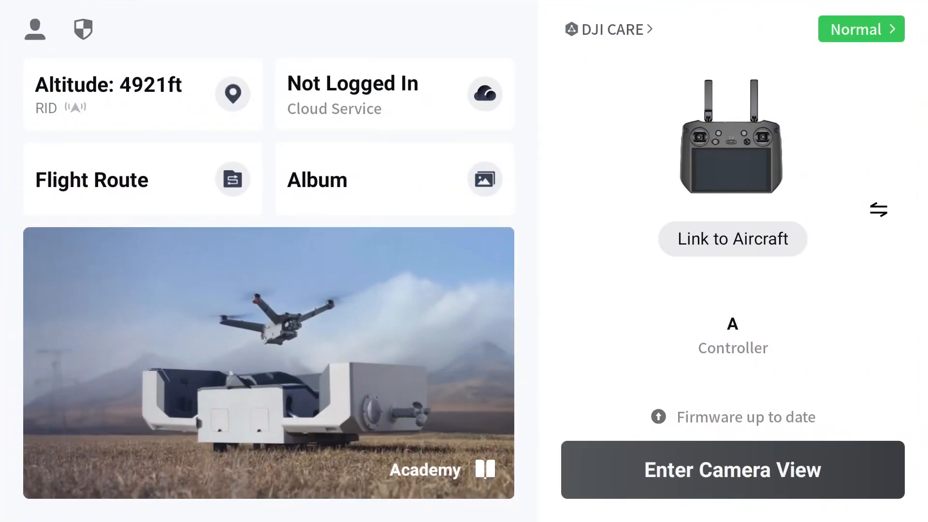
left_click(758, 470)
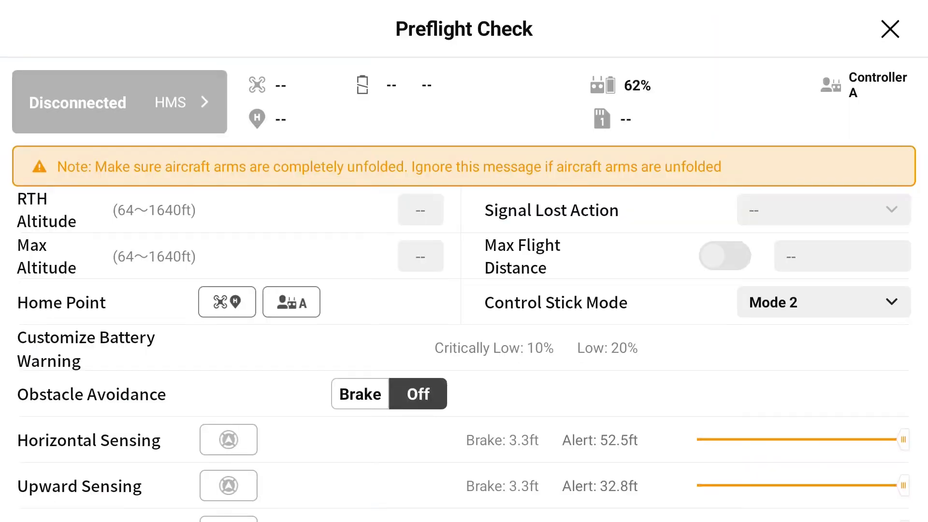
left_click(890, 29)
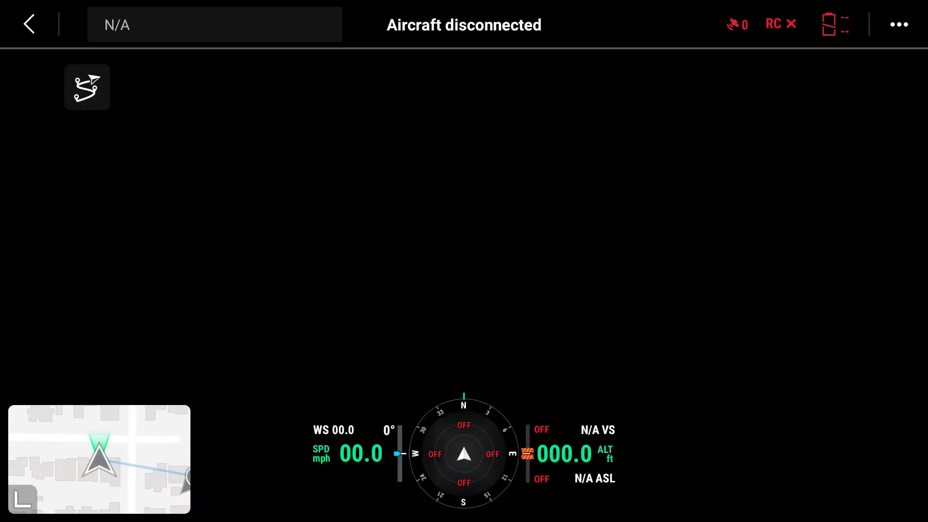
left_click(84, 448)
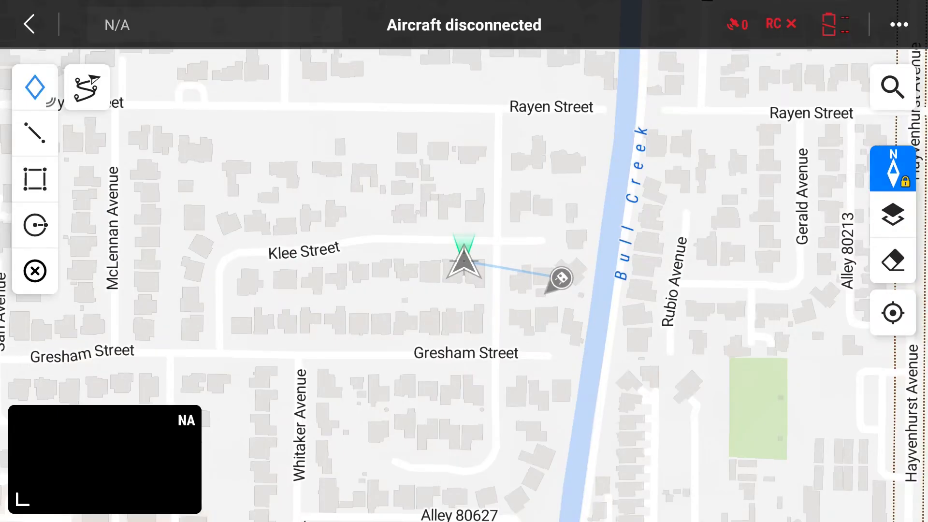
Step: Start importing a local file as a custom map layer and browse to the Drone assignments folder on E4F6-A1A3
left_click(893, 214)
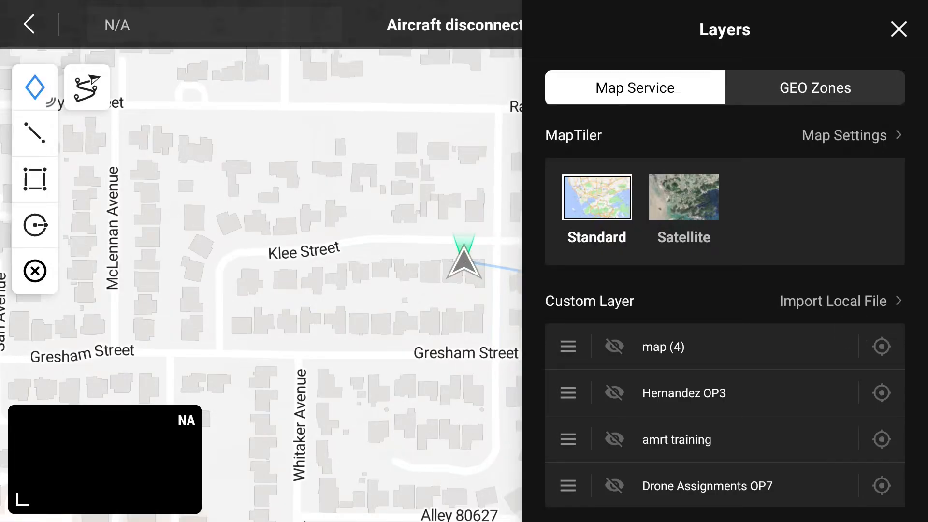
left_click(860, 305)
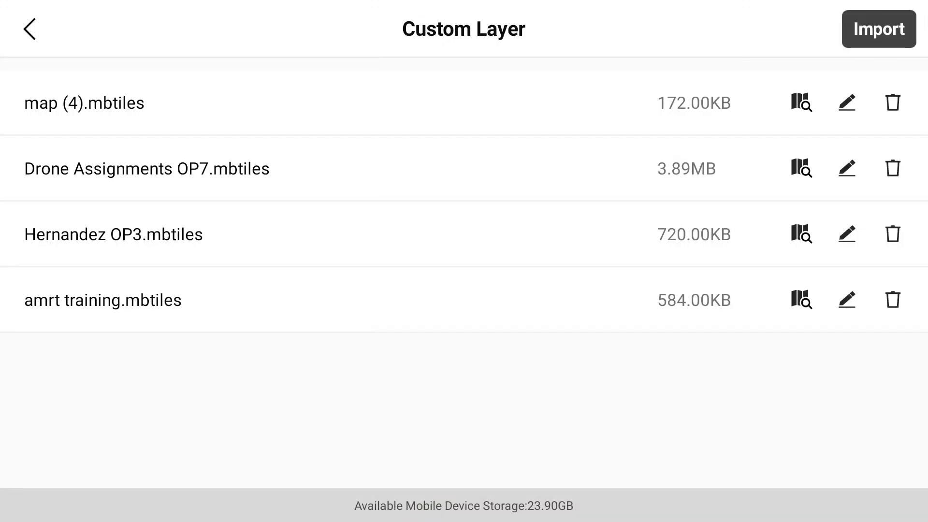
left_click(879, 29)
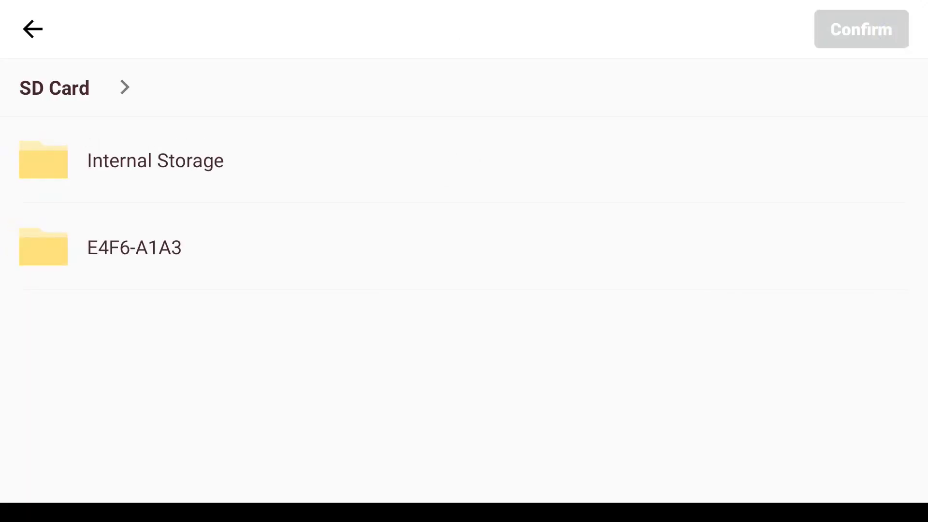
left_click(36, 260)
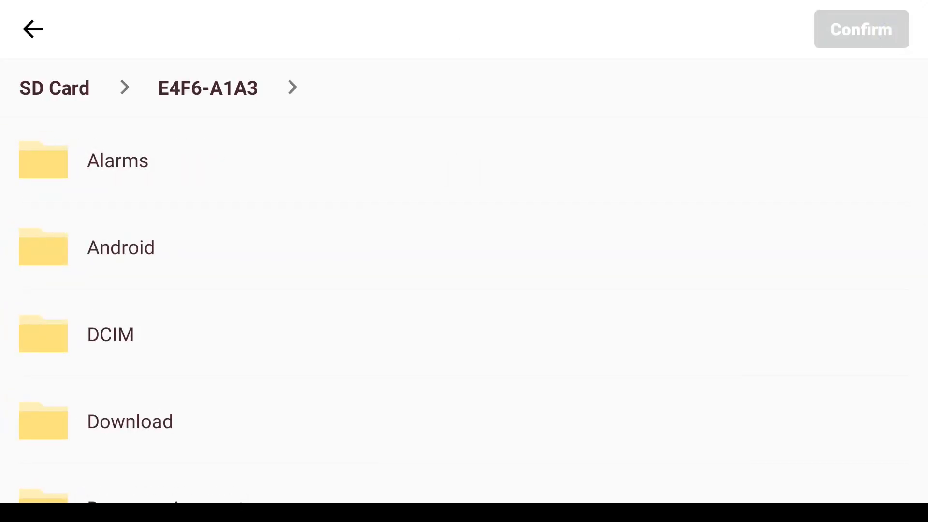
left_click_drag(593, 363, 605, 210)
left_click(590, 242)
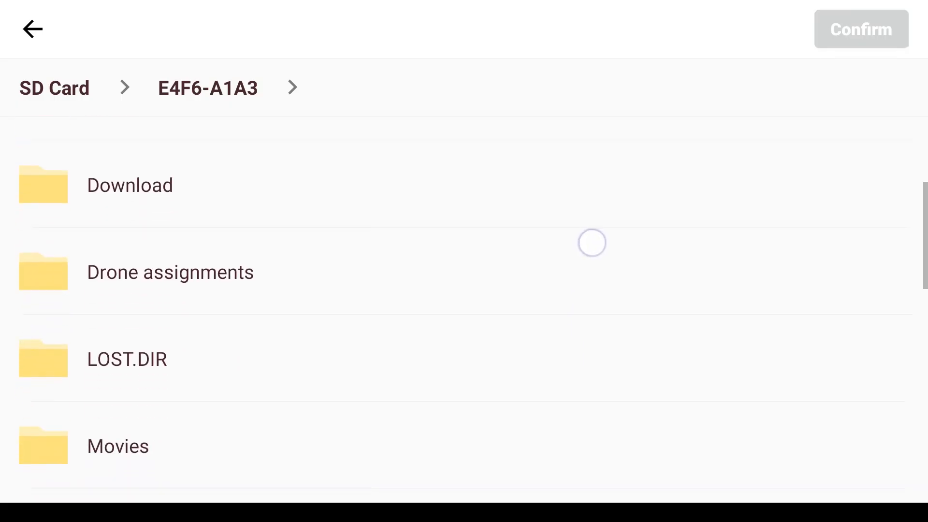
left_click(66, 289)
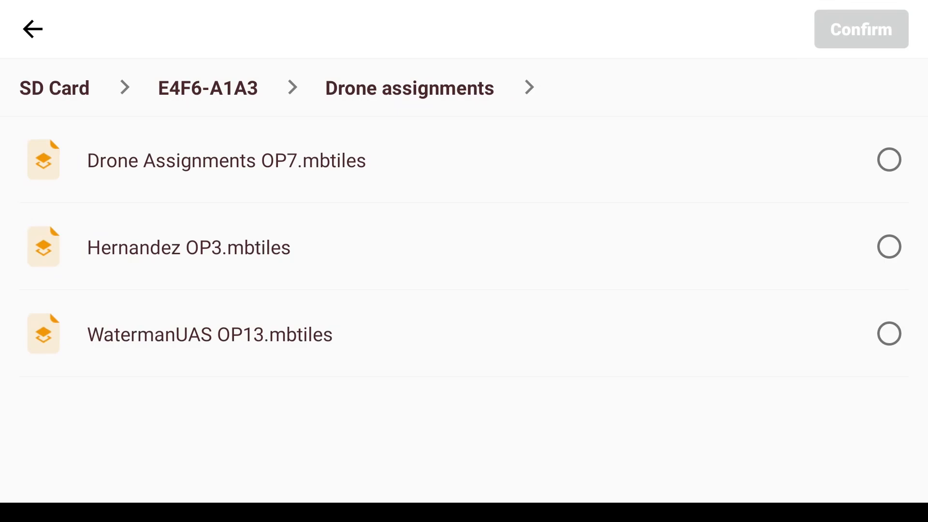
Step: Import WatermanUAS OP13.mbtiles and allow DJI Pilot 2 to access the USB drive
left_click(888, 333)
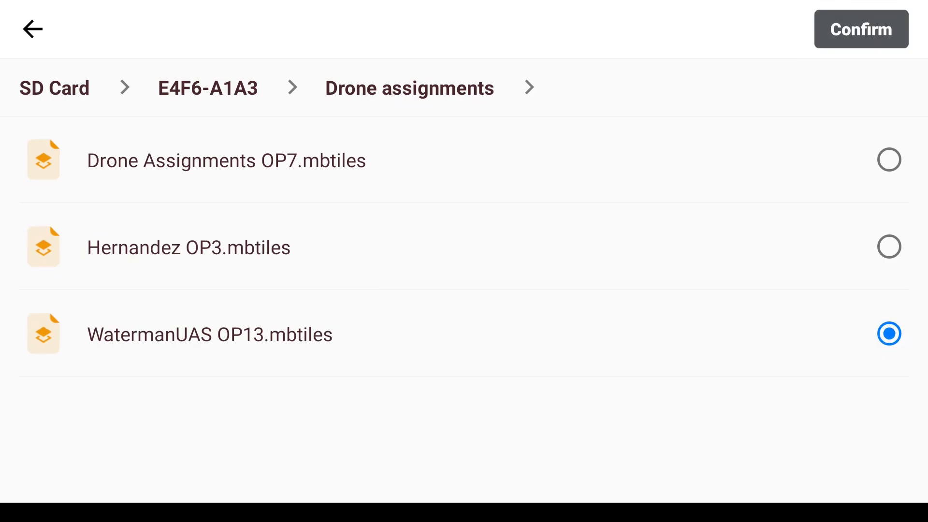
left_click(879, 29)
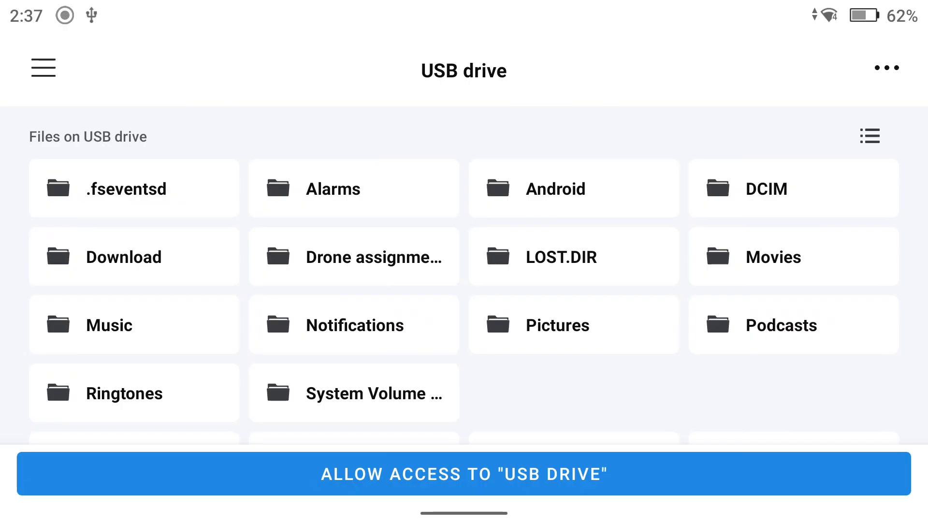
left_click(647, 486)
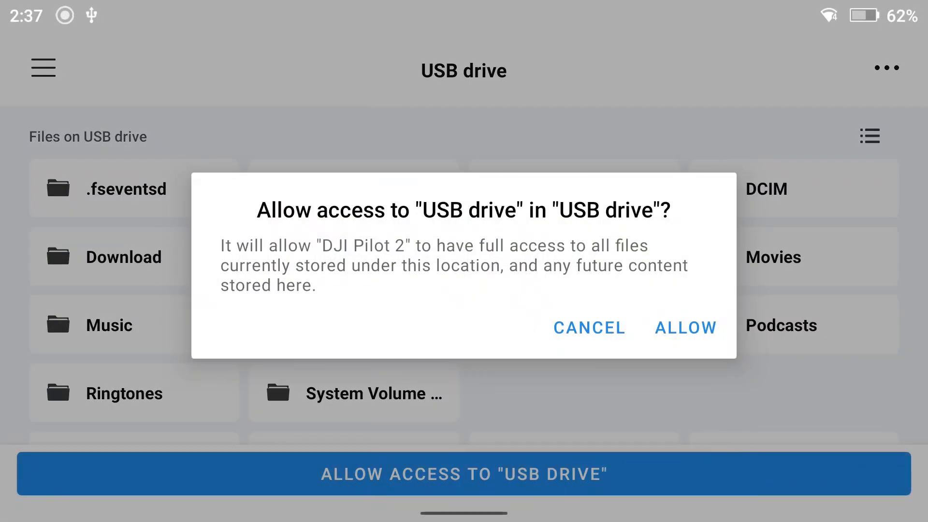
left_click(685, 328)
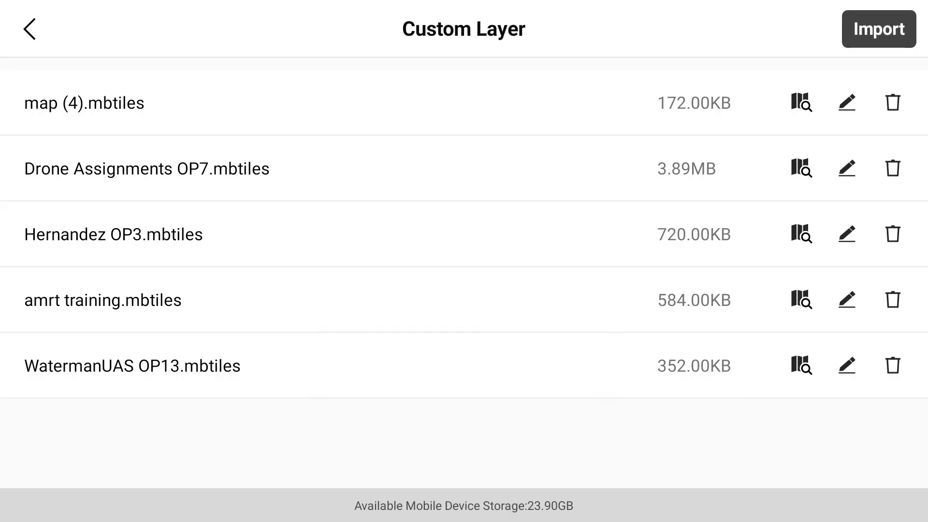
Step: Make the WatermanUAS OP13 custom layer visible and view its drone and search assignments on the map
left_click(29, 29)
left_click_drag(749, 456, 769, 339)
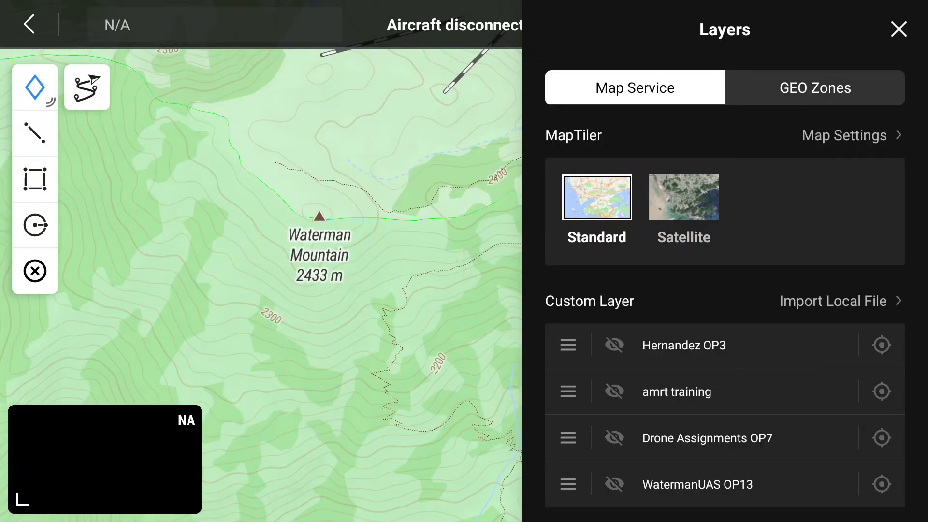
left_click(614, 484)
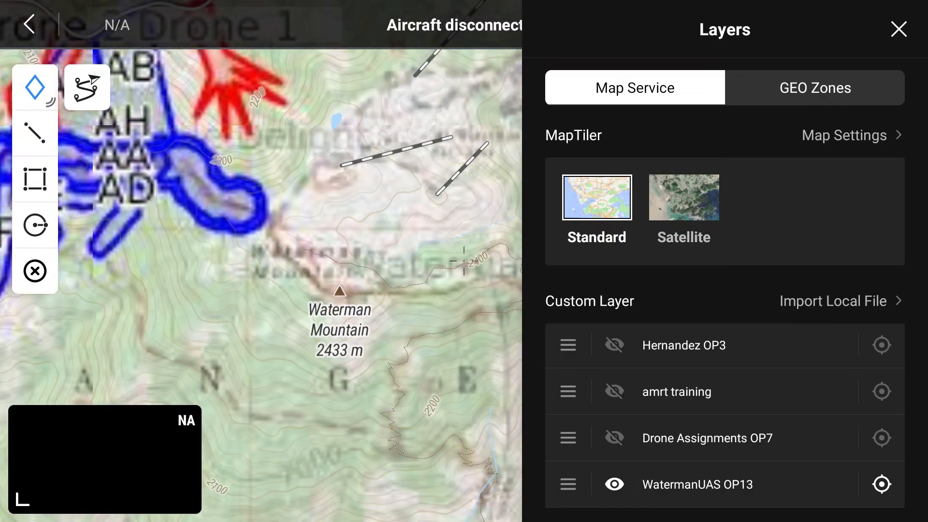
left_click(899, 29)
left_click_drag(242, 261, 796, 289)
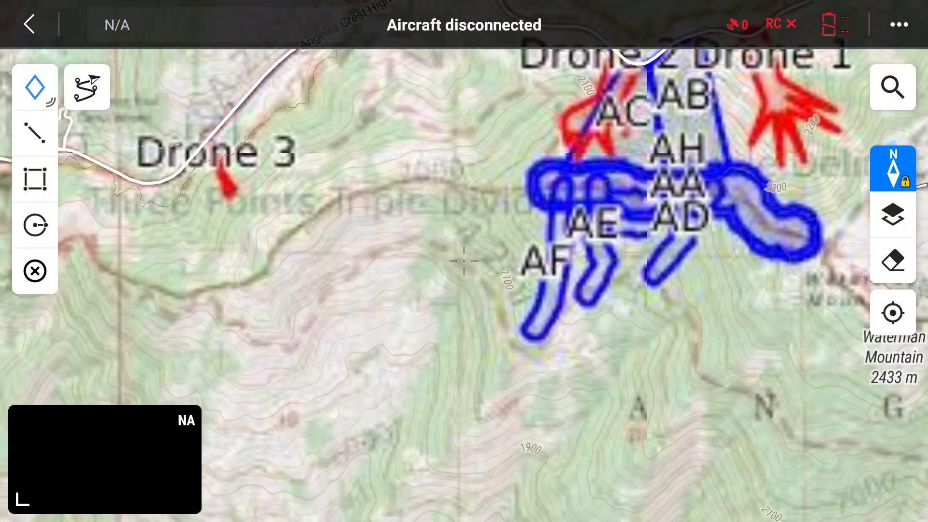
left_click_drag(387, 242, 155, 298)
scroll(405, 287, "up", 3)
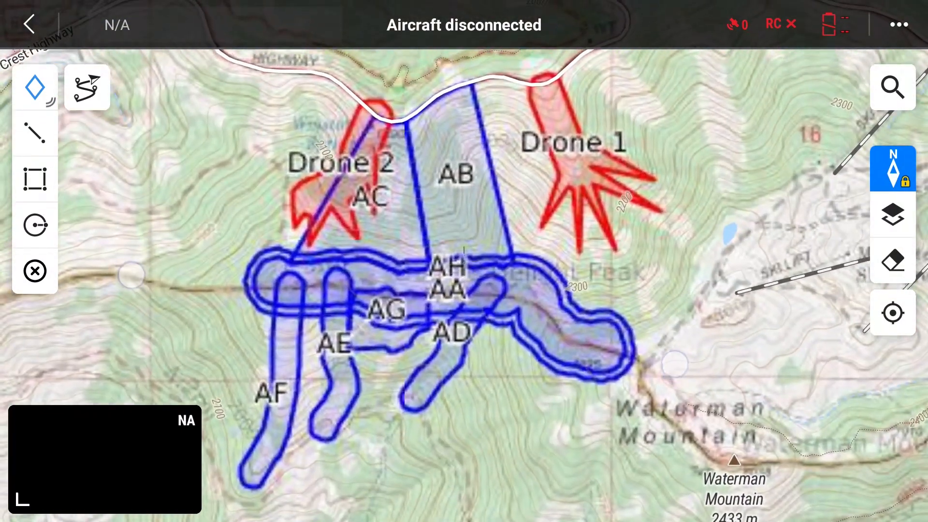